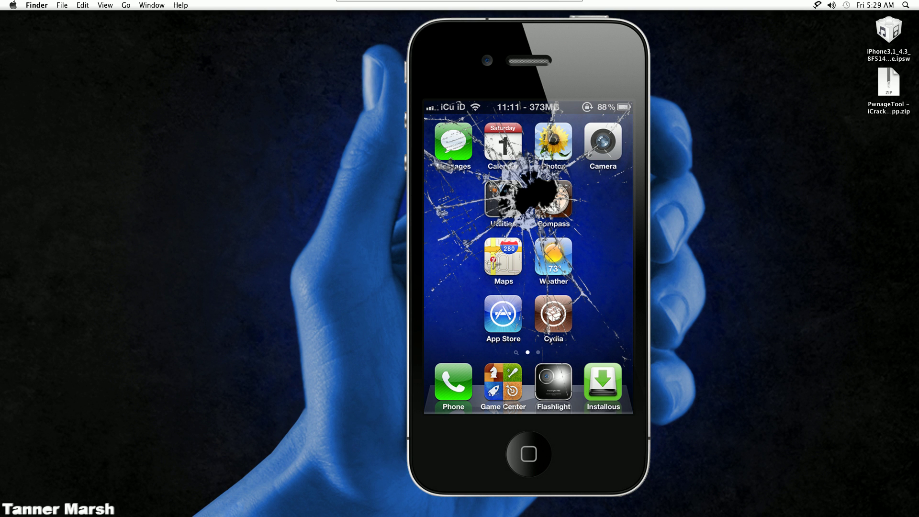
- Bring Opera forward and open the Apple Developer site in a new tab
mouse_move(517, 513)
click(493, 485)
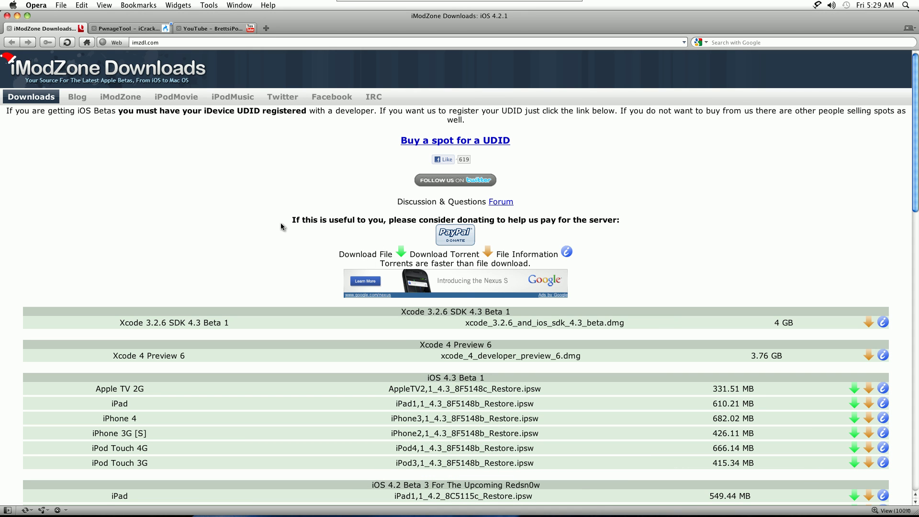
scroll(280, 222, down, 4)
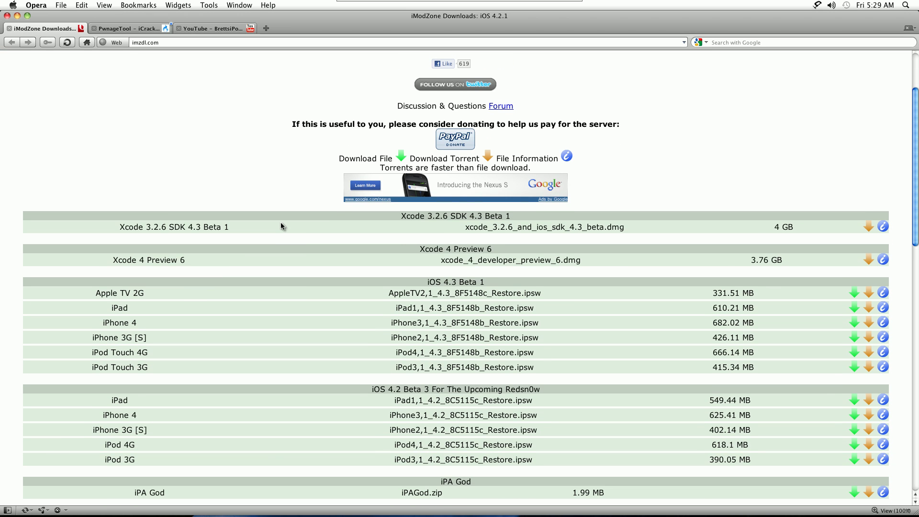
click(281, 224)
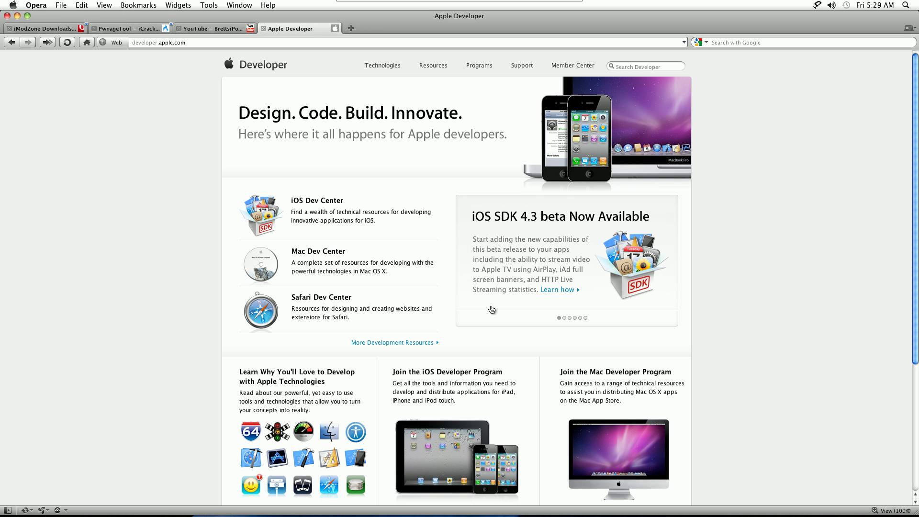
scroll(315, 309, down, 5)
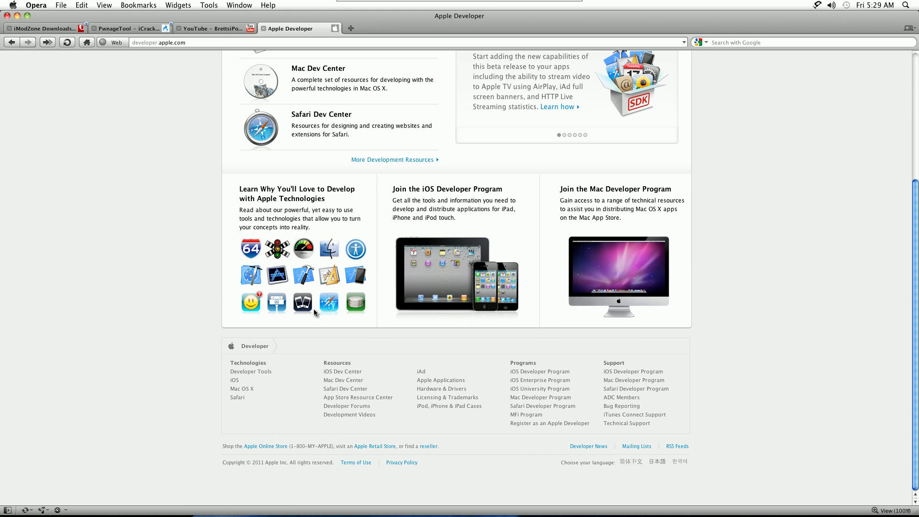
scroll(314, 309, up, 5)
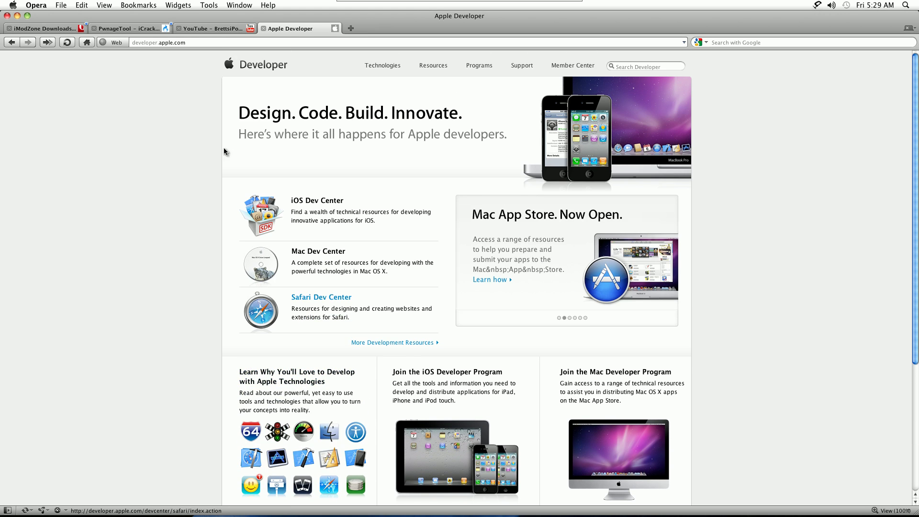
- Return to the iModZone Downloads page and highlight the iPhone 4 iOS 4.3 Beta 1 row
click(50, 30)
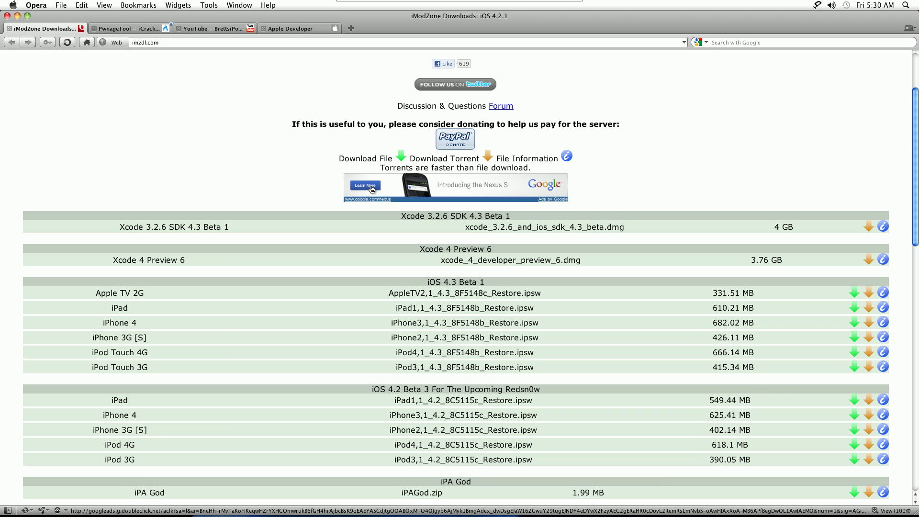
scroll(373, 309, down, 2)
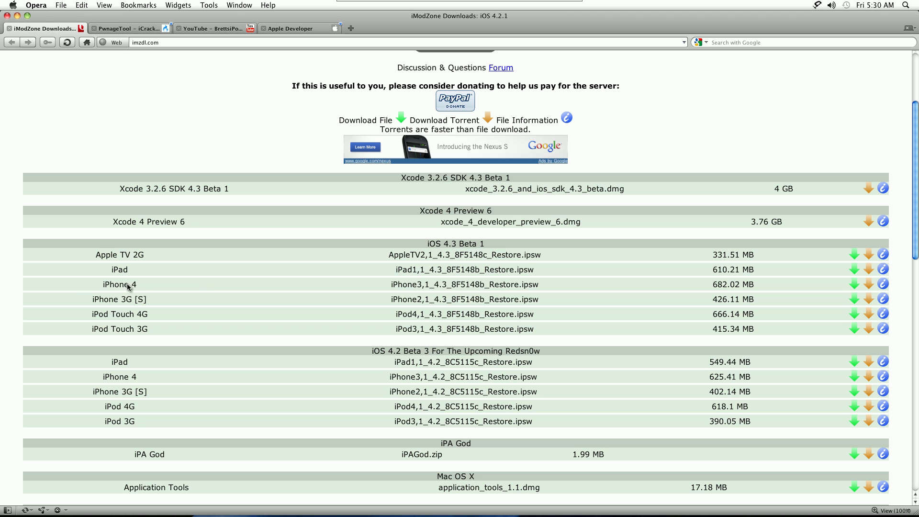
drag(128, 285, 841, 287)
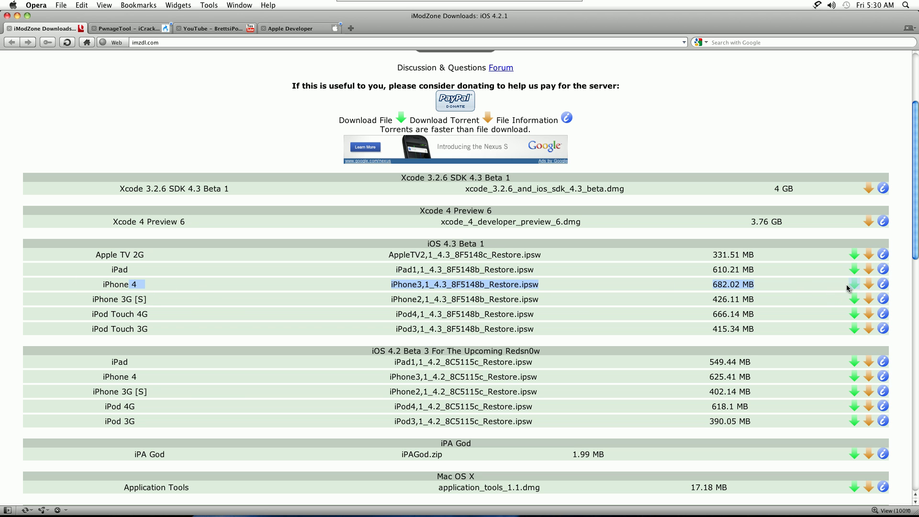
click(691, 152)
scroll(599, 180, up, 3)
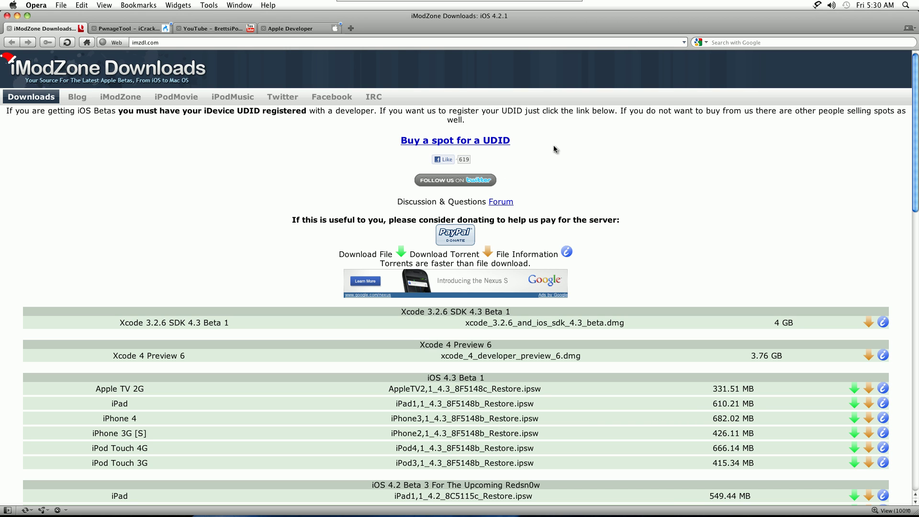
- Visit the 'Buy a spot for a UDID', Apple Developer and PwnageTool pages, then minimize Opera
click(479, 140)
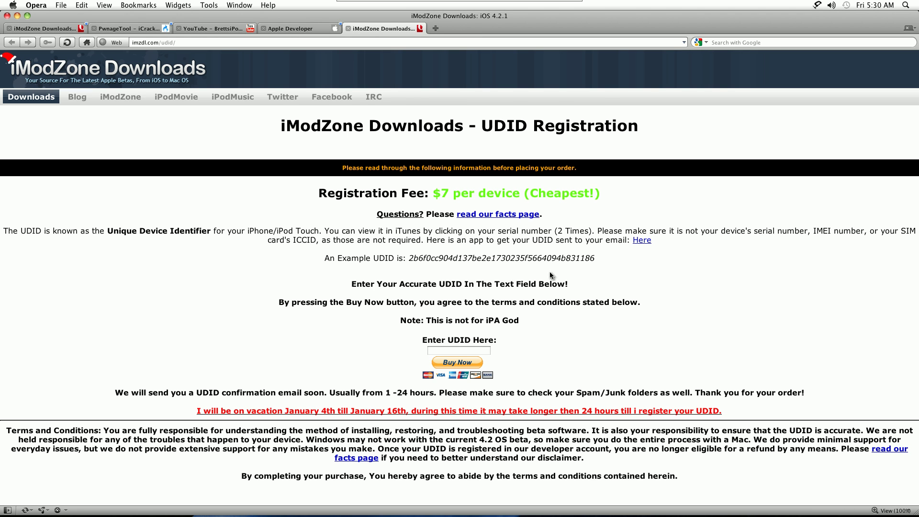
click(290, 29)
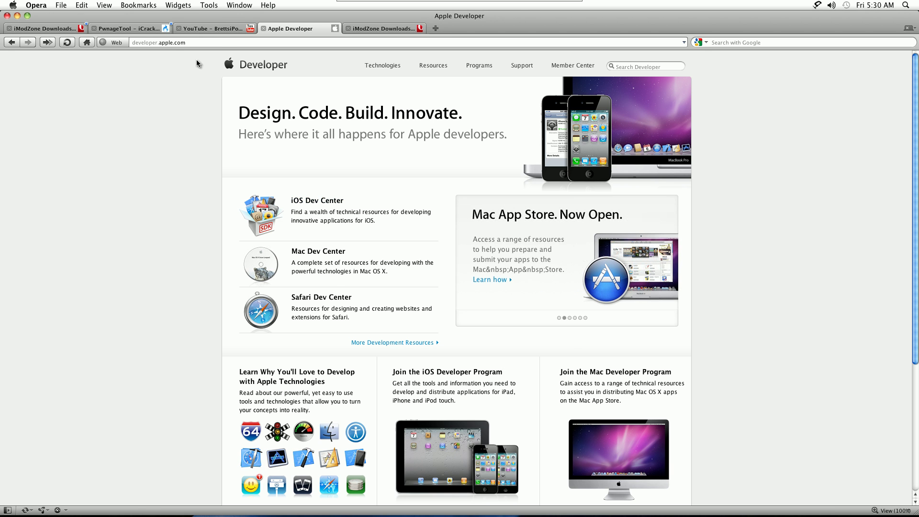
click(142, 31)
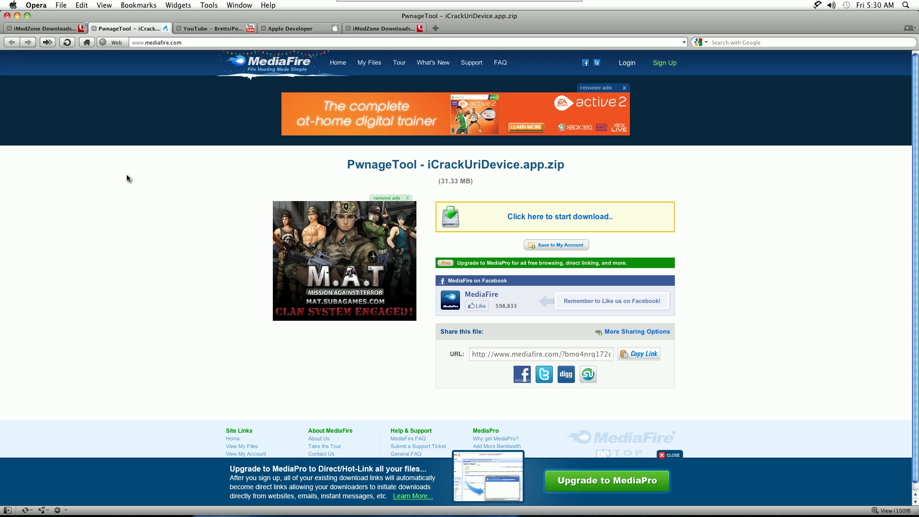
click(20, 17)
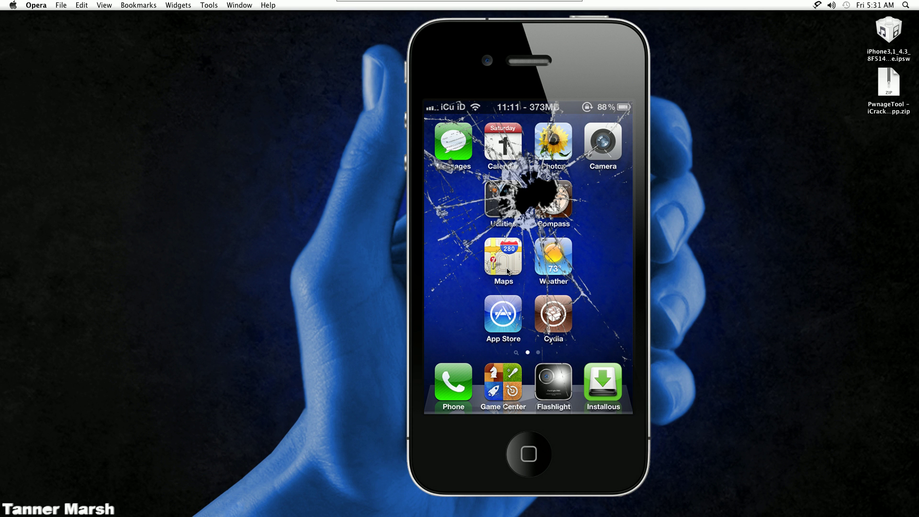
- Unpack the PwnageTool zip archive with StuffIt Expander
mouse_move(418, 515)
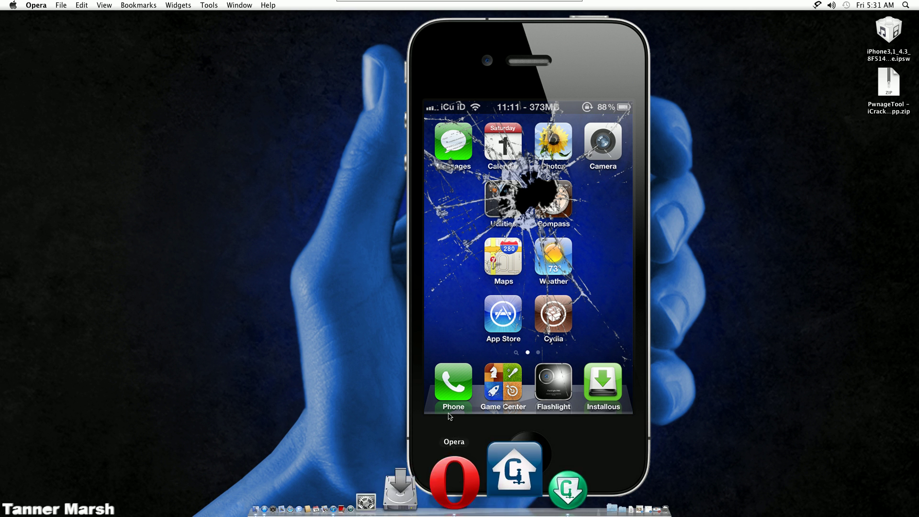
click(576, 487)
drag(517, 187, 54, 47)
drag(889, 83, 42, 56)
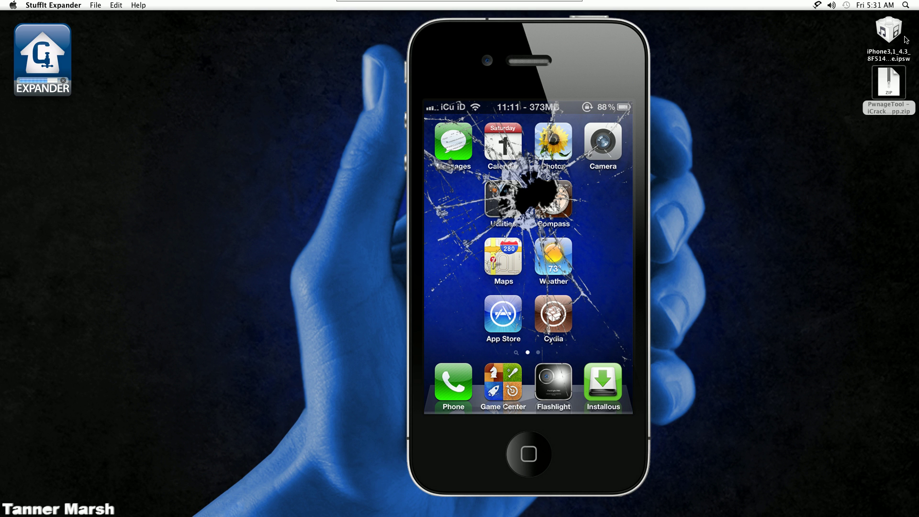
- Place the iPhone firmware file beside PwnageTool on the desktop and launch PwnageTool
drag(891, 33, 759, 52)
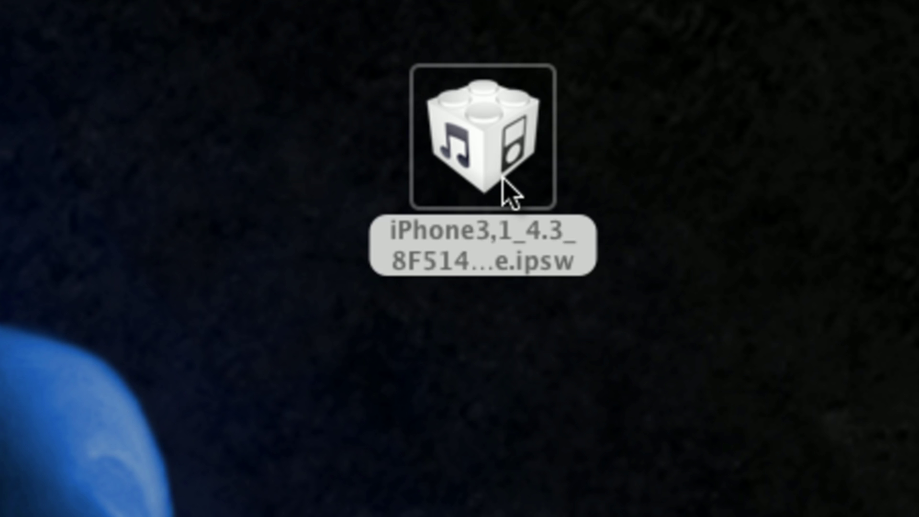
click(771, 66)
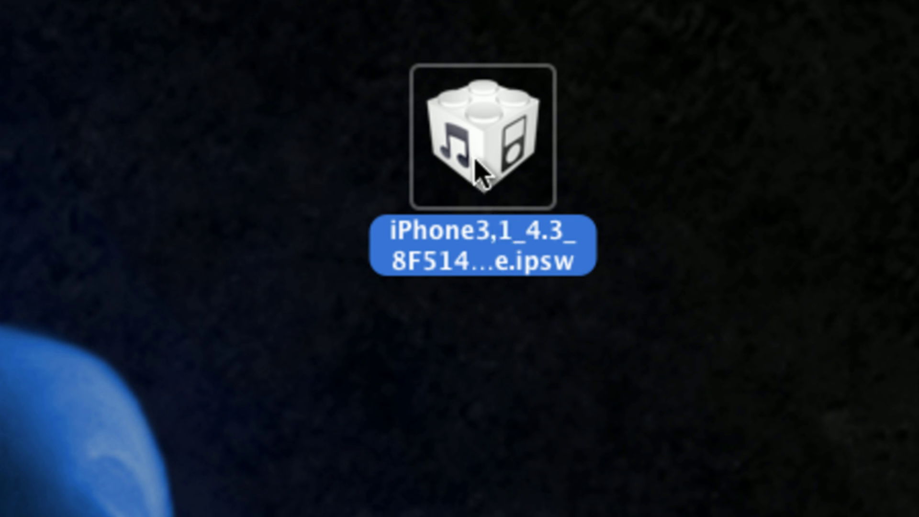
drag(496, 170, 670, 268)
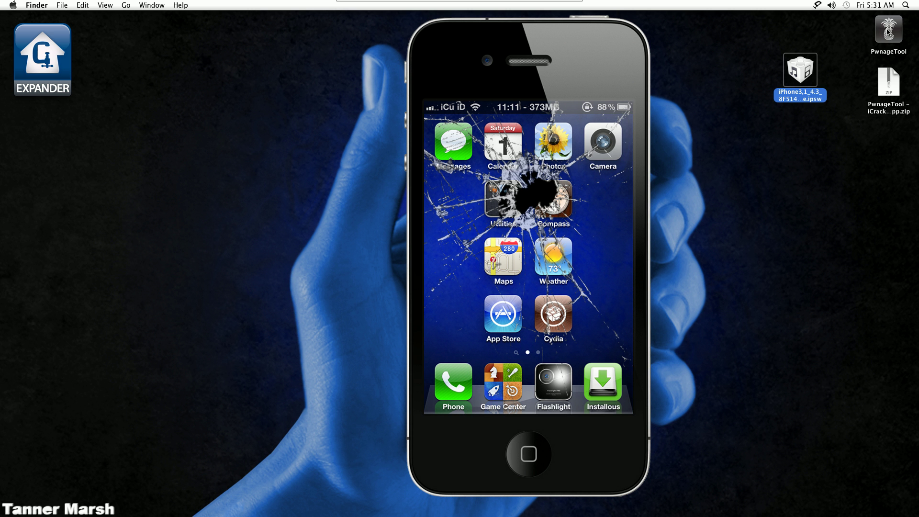
click(887, 31)
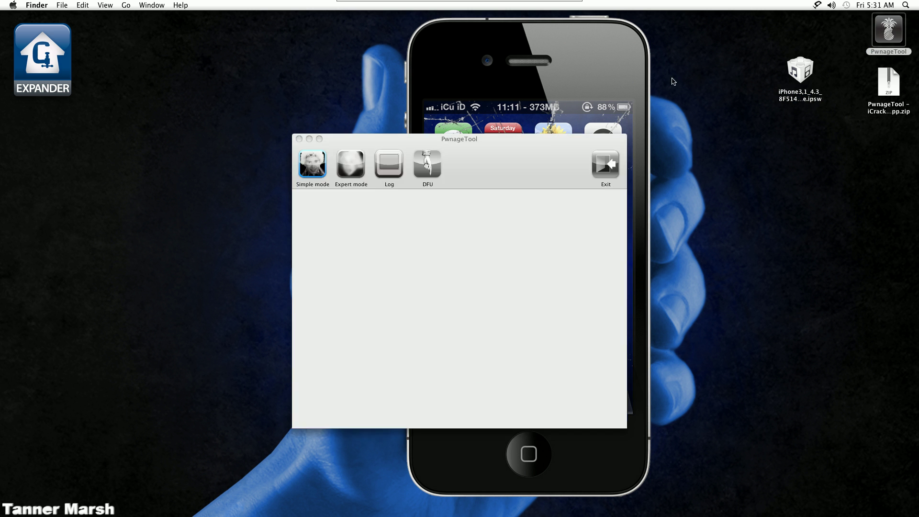
- Choose Expert mode for the iPhone and load iPhone3,1_4.3_8F5148b_Restore.ipsw from the Desktop
click(441, 335)
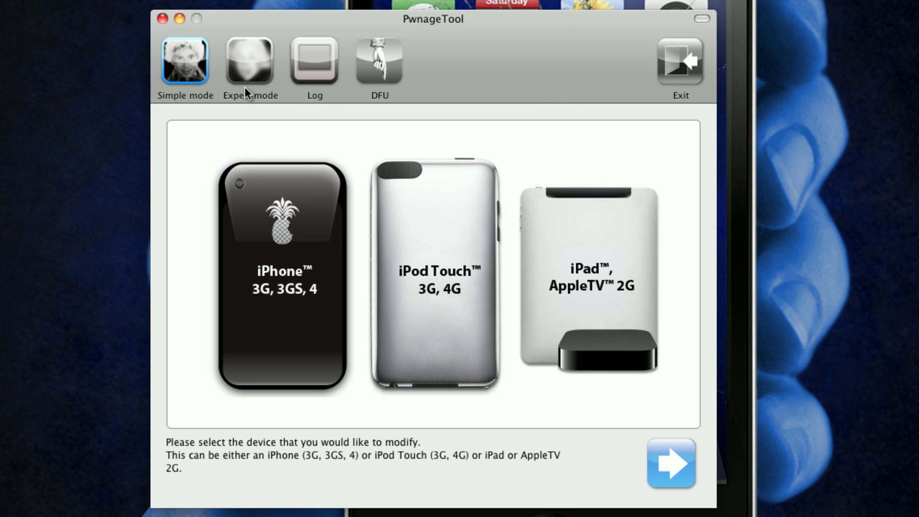
click(263, 75)
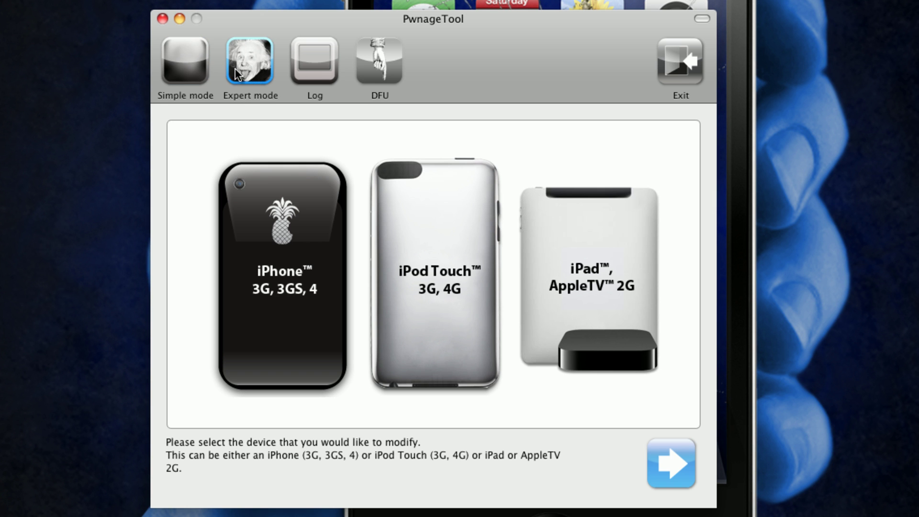
click(262, 294)
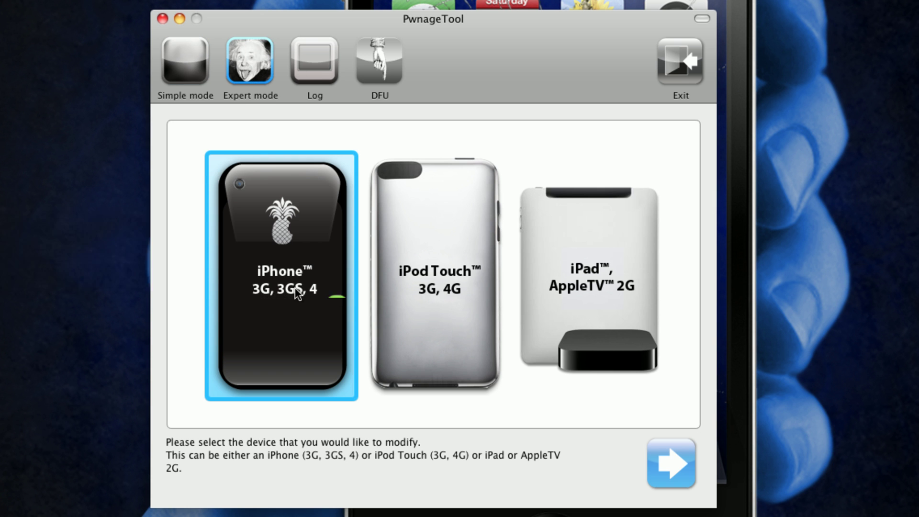
click(679, 457)
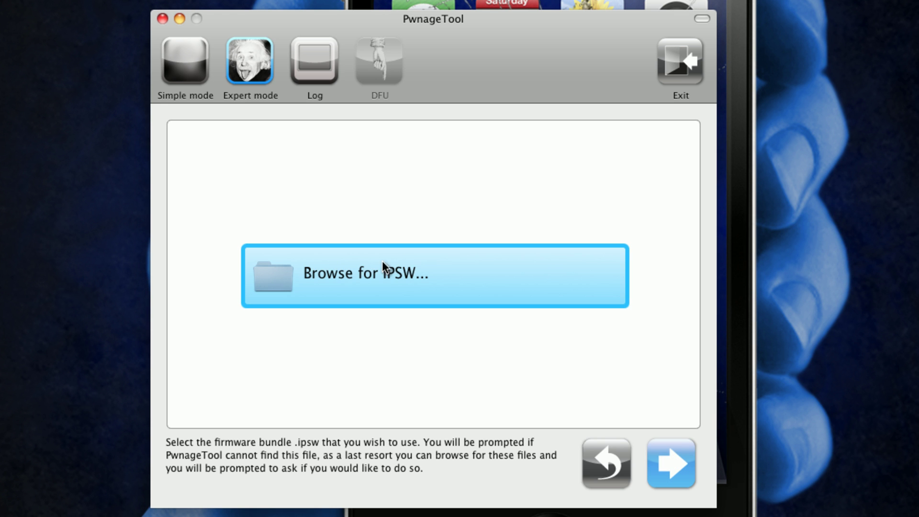
click(666, 470)
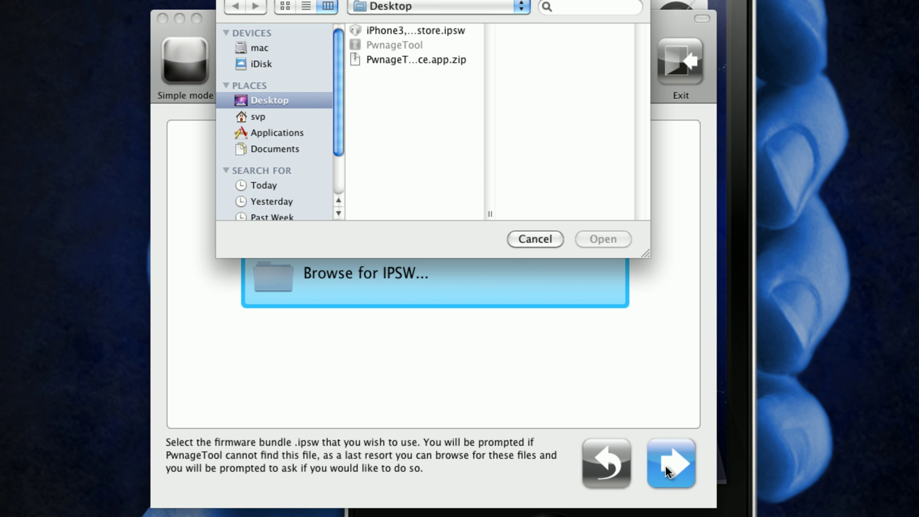
click(401, 31)
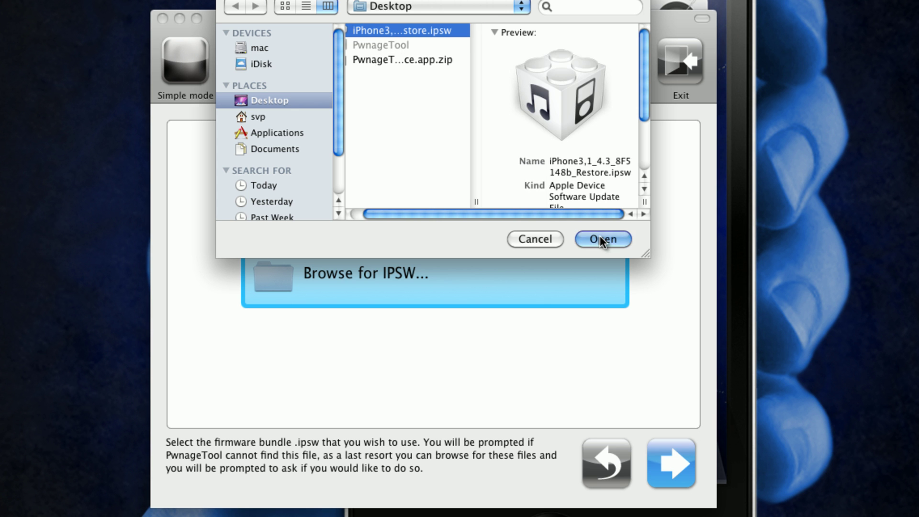
click(601, 240)
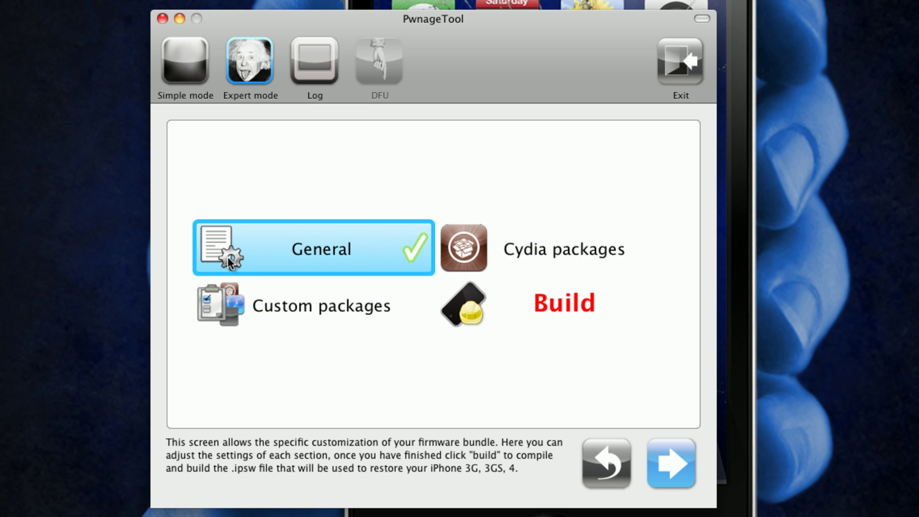
- Raise the root partition size to 5961 MB on the General settings page
click(670, 448)
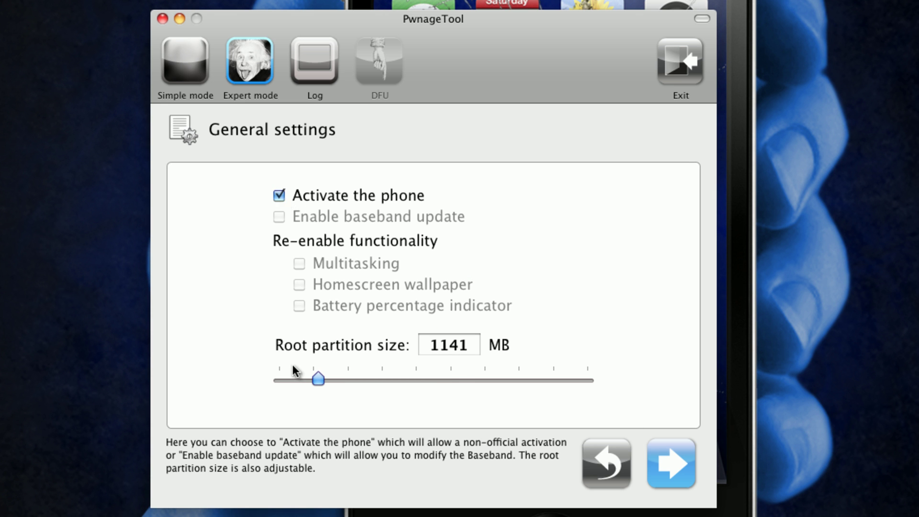
drag(319, 380, 62, 394)
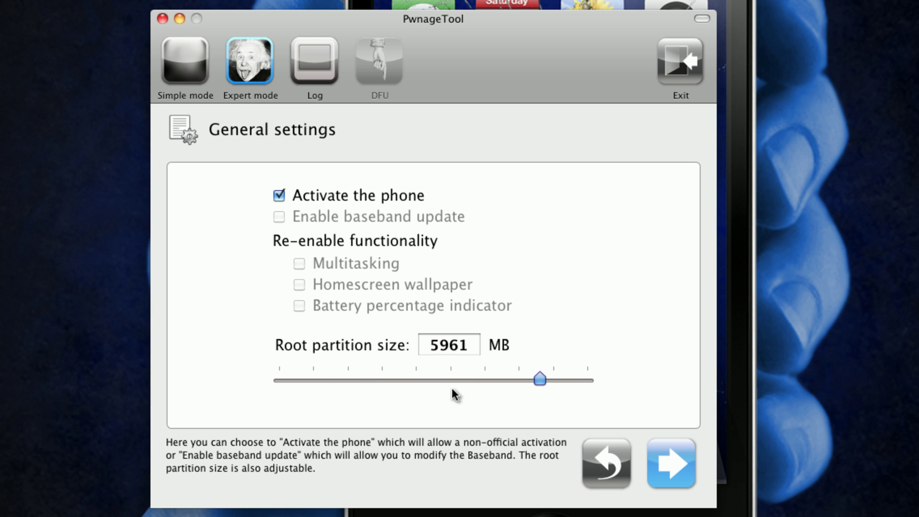
- Browse the Cydia Manage sources and Download packages lists without changes, then go back
click(605, 470)
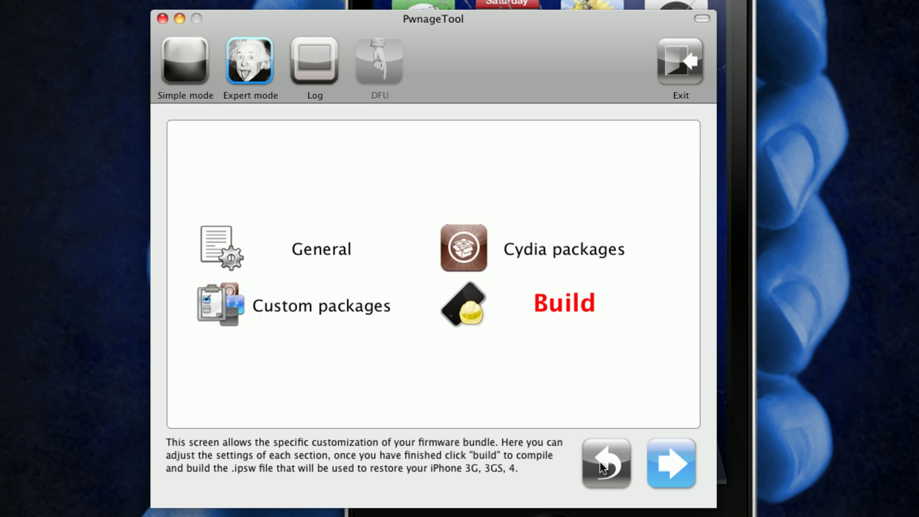
click(470, 257)
click(674, 477)
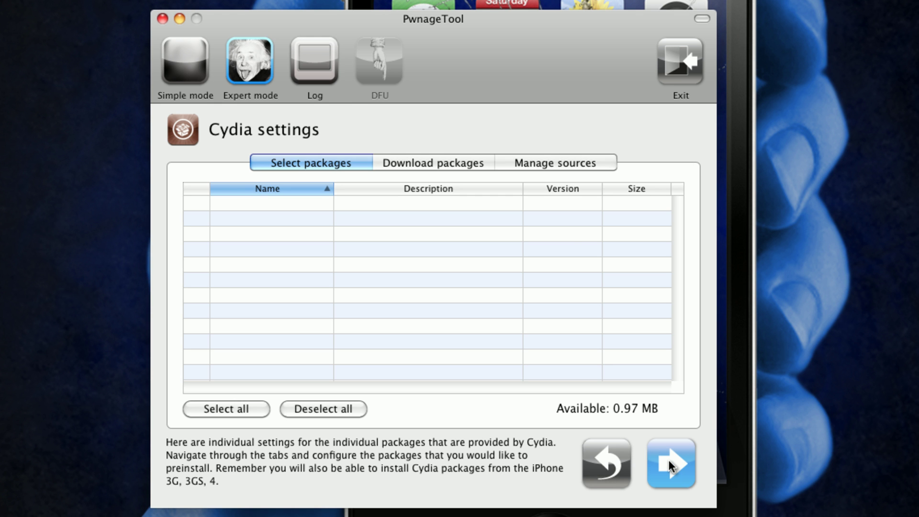
click(575, 162)
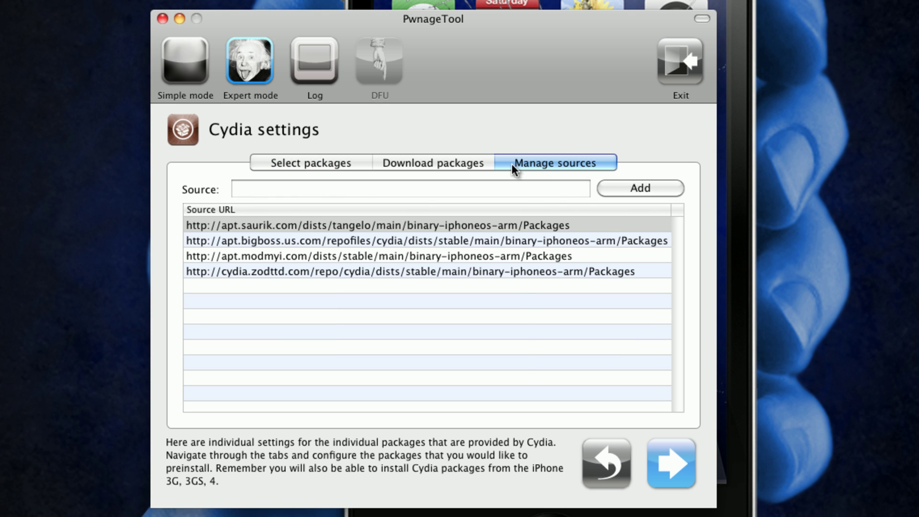
click(452, 162)
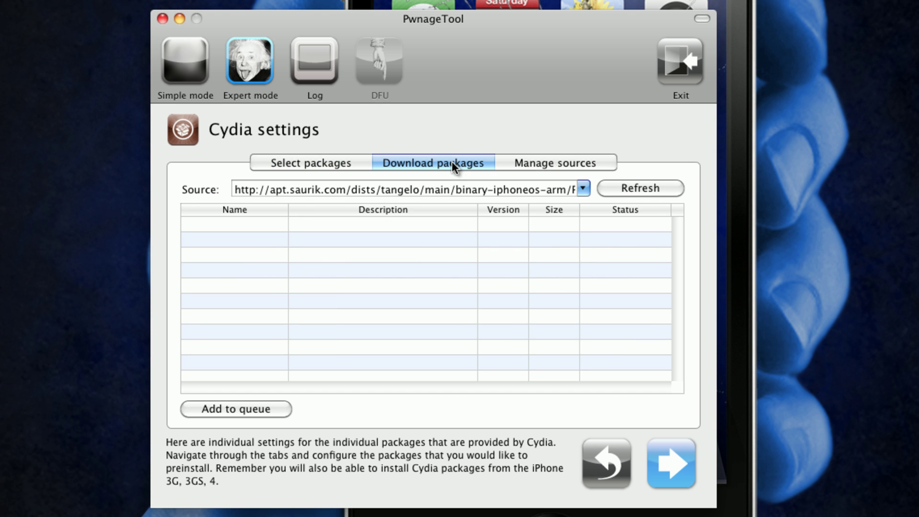
click(583, 192)
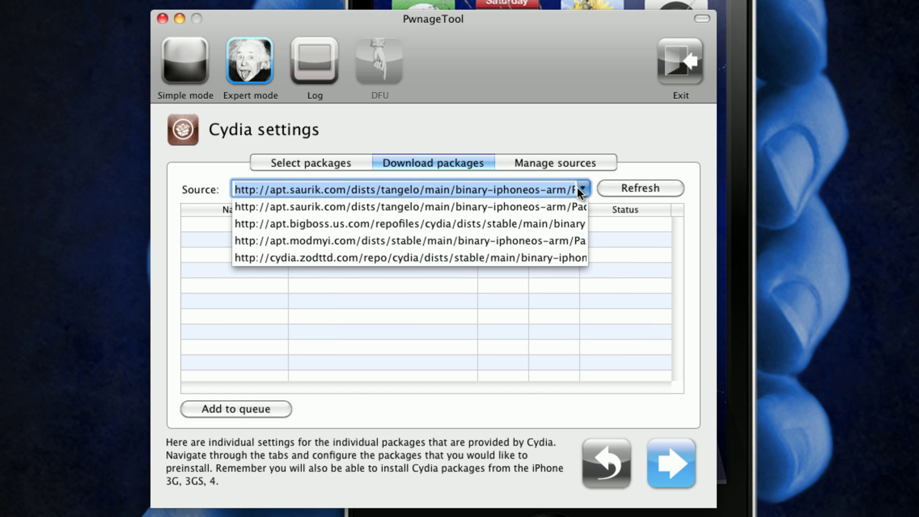
click(578, 190)
- Choose Build and save the firmware to the Desktop as 'iPhone4 jailbreak'
click(620, 479)
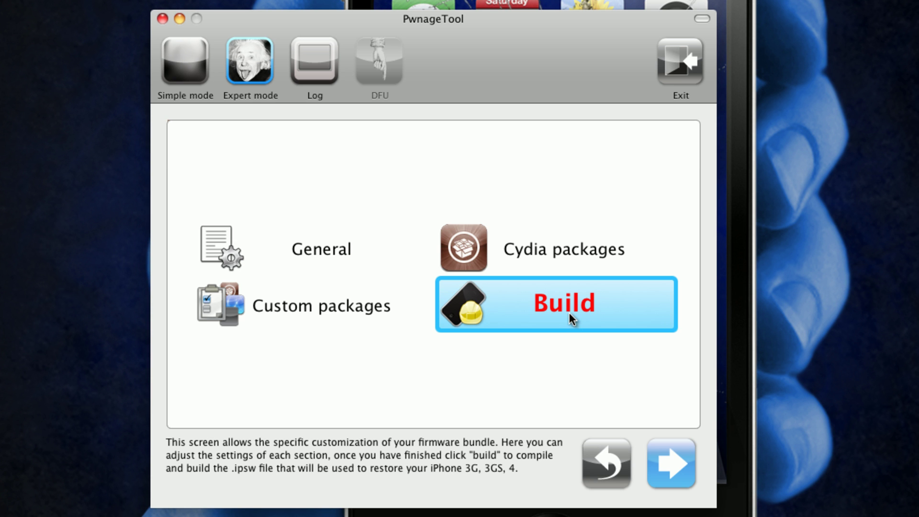
click(569, 302)
click(658, 474)
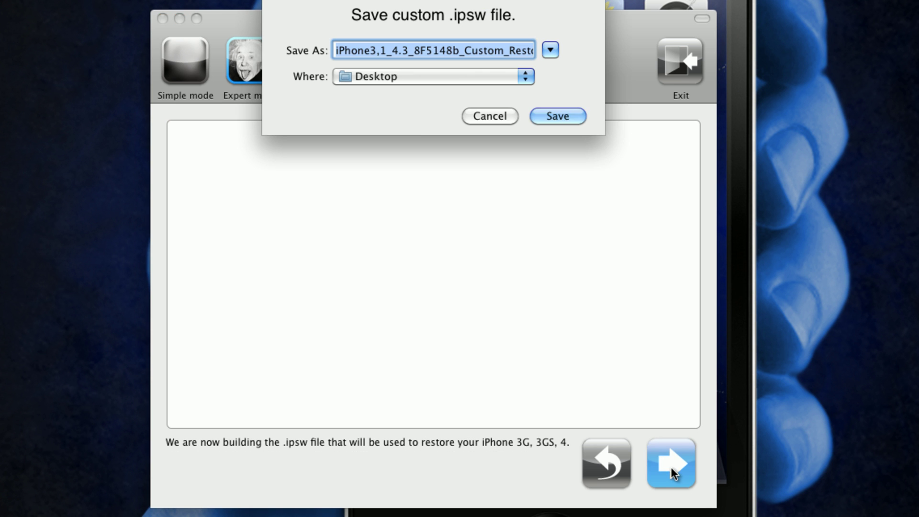
click(551, 50)
text(iPhone4)
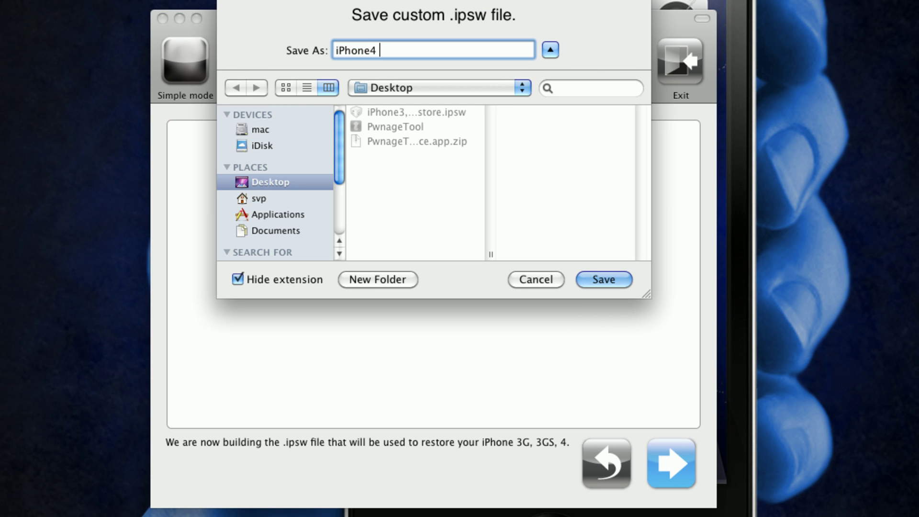
text( jailbreak)
click(588, 282)
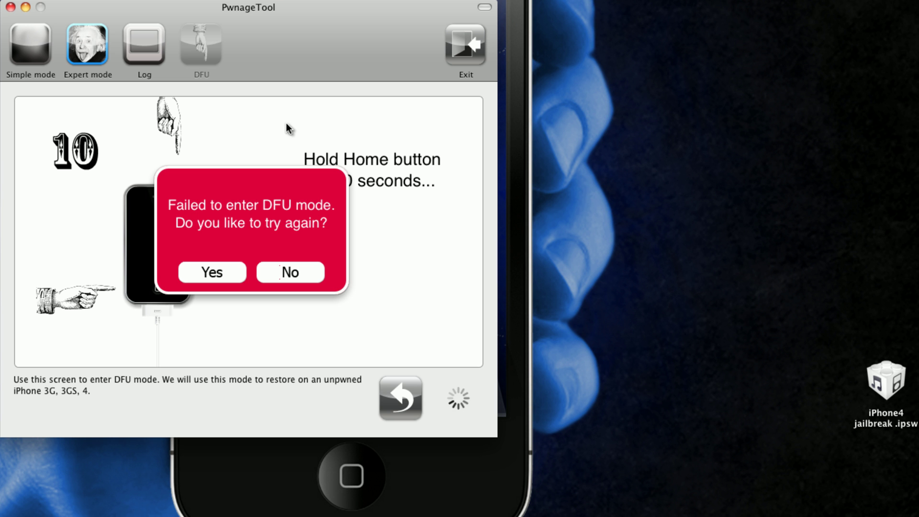
- Answer No to the DFU-mode retry prompt and minimize PwnageTool
click(293, 274)
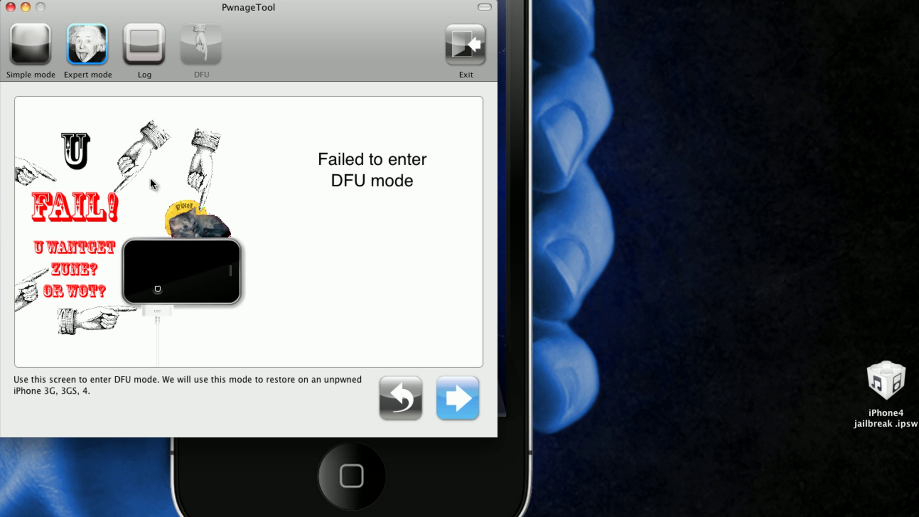
click(26, 7)
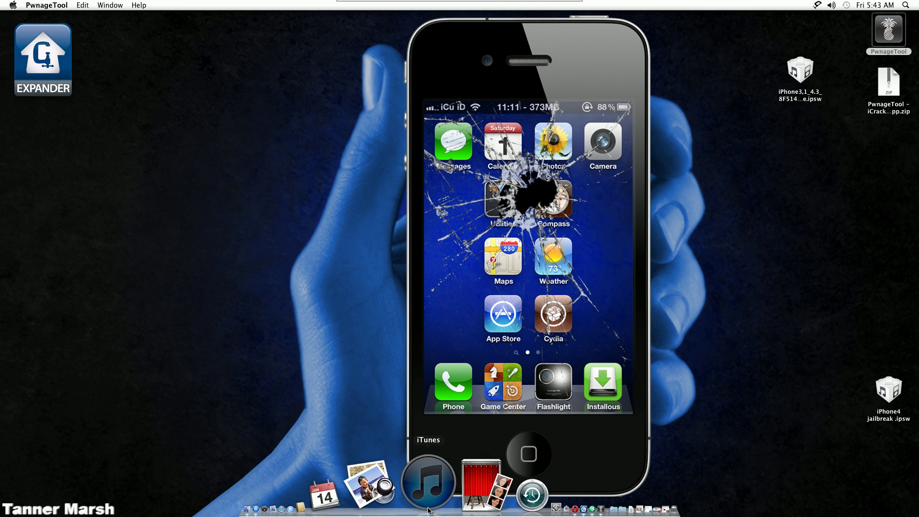
- Launch iTunes, enlarge its window on the iPhone Summary page, and dismiss the Apple menu
click(426, 513)
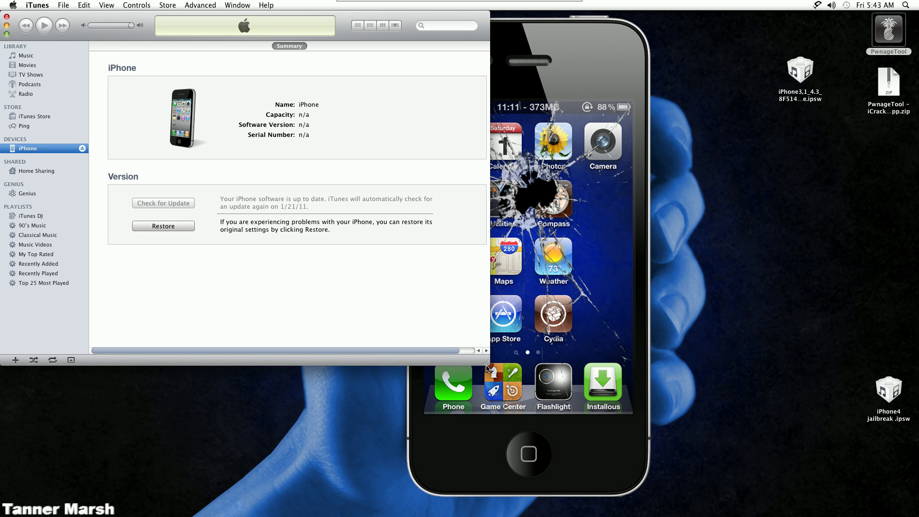
click(497, 361)
drag(487, 362, 776, 515)
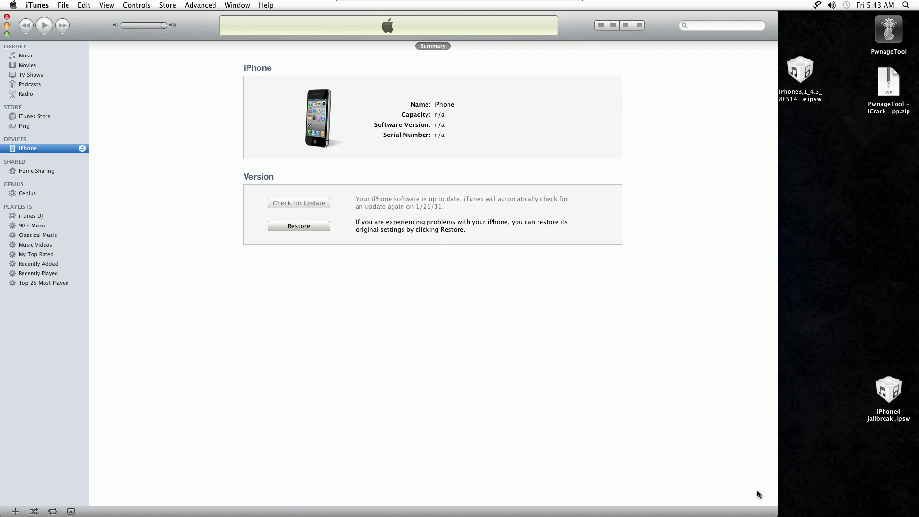
click(13, 4)
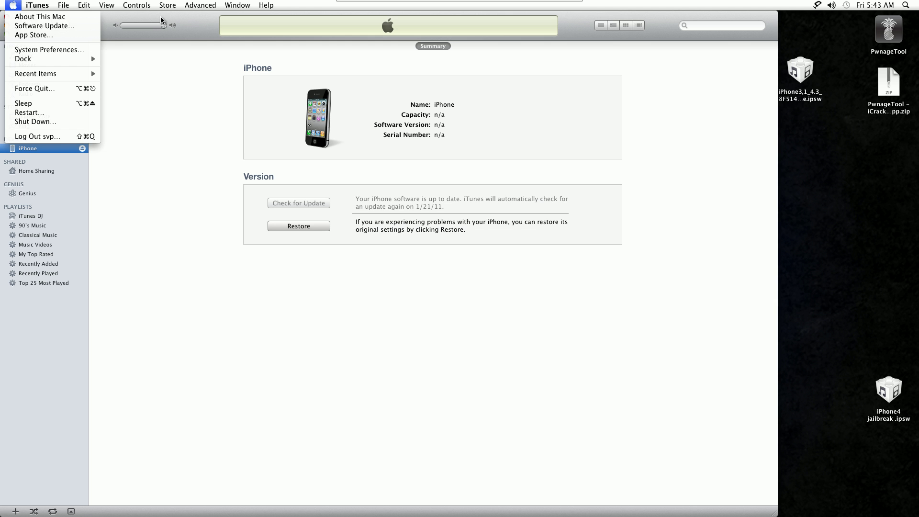
click(162, 20)
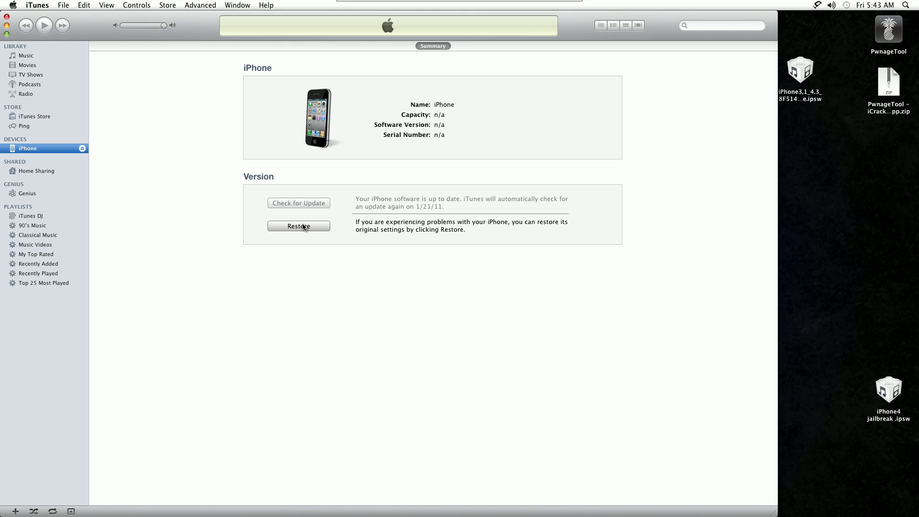
- Option-click Restore, choose iPhone4 jailbreak.ipsw from the Desktop, and dismiss the erase prompt
key(alt)
alt+click(303, 227)
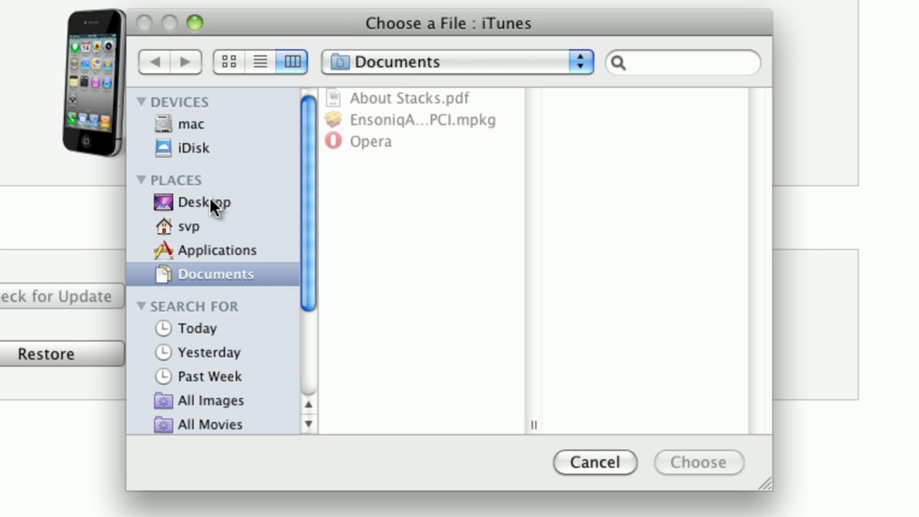
click(194, 196)
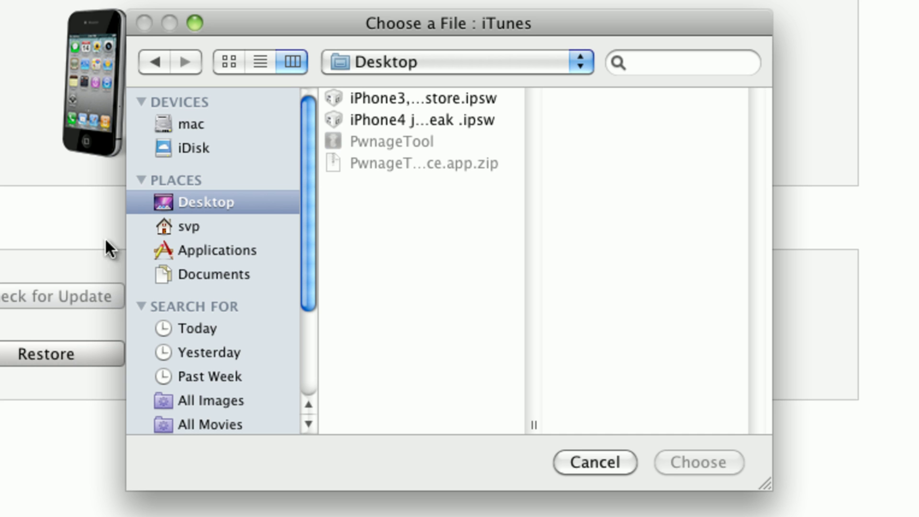
click(424, 119)
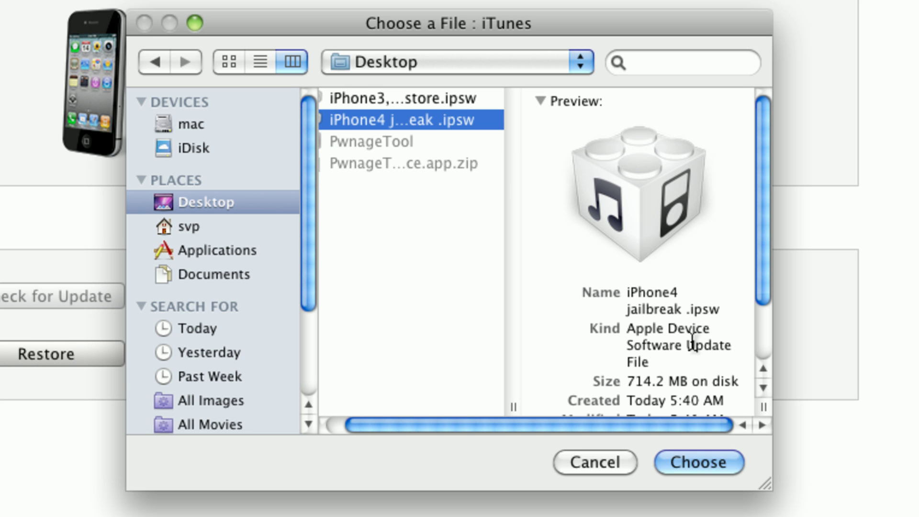
drag(650, 414, 679, 416)
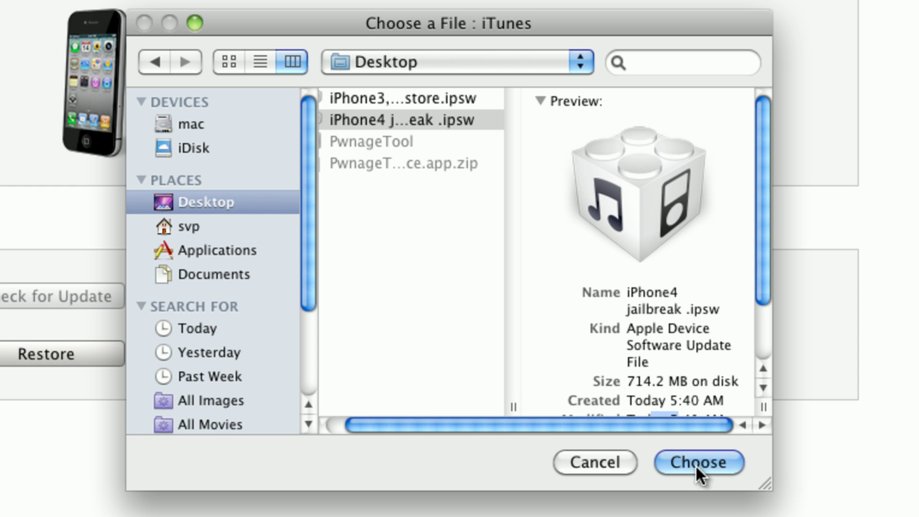
click(726, 458)
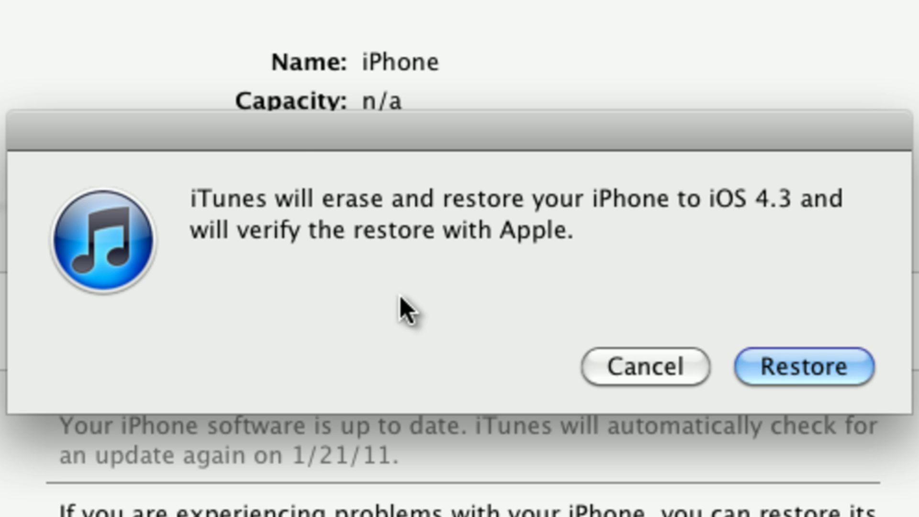
click(642, 366)
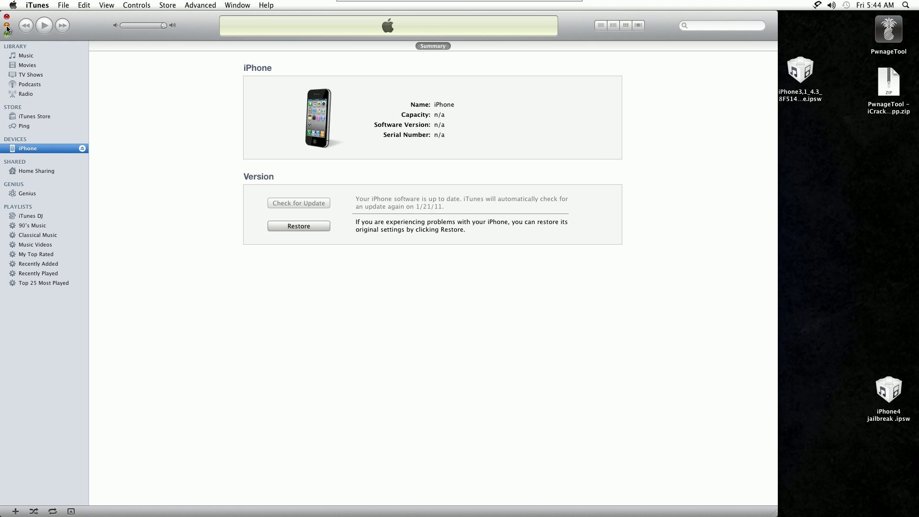
- Bring up Opera's YouTube channel page with the 'iOS 4.3 Released to Devs + Jailbreak?' video and browse it
click(7, 26)
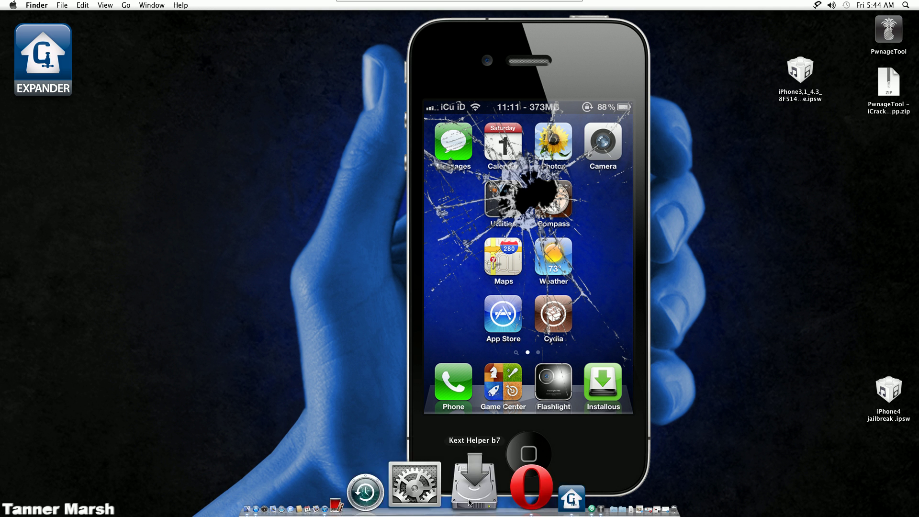
click(473, 501)
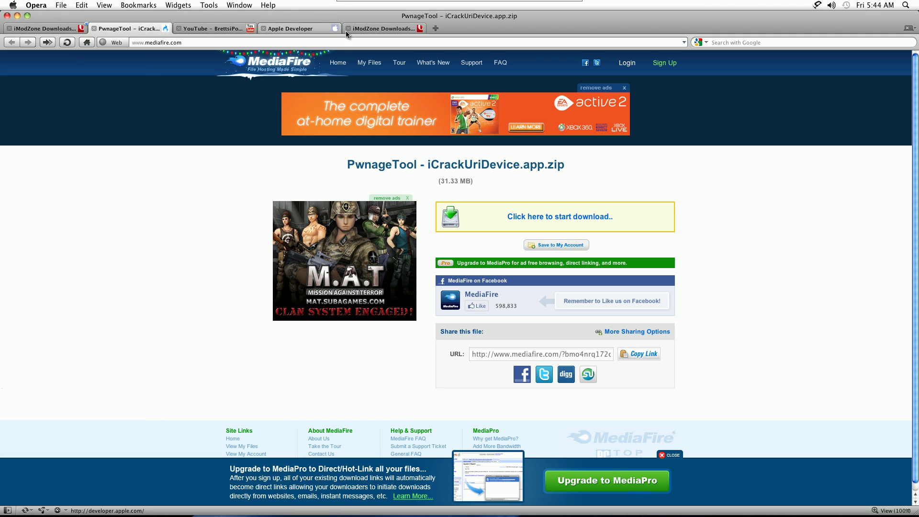
click(237, 29)
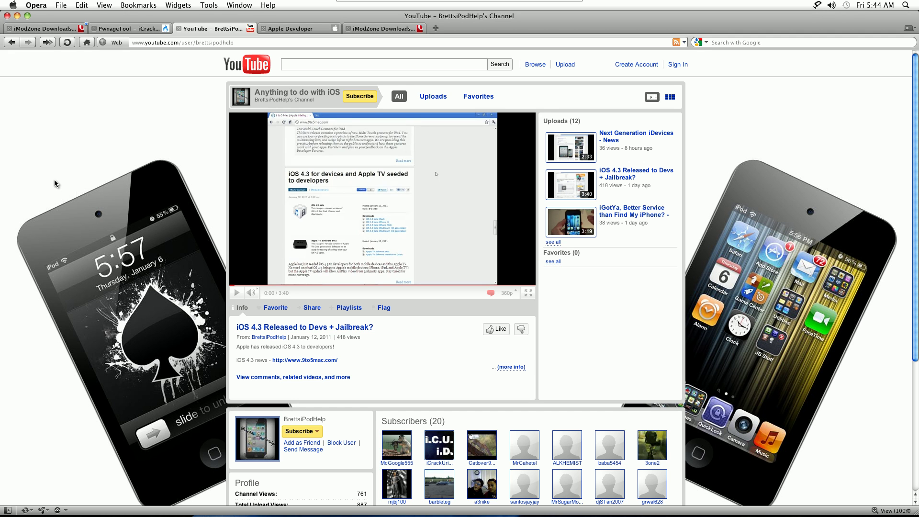
scroll(171, 228, down, 5)
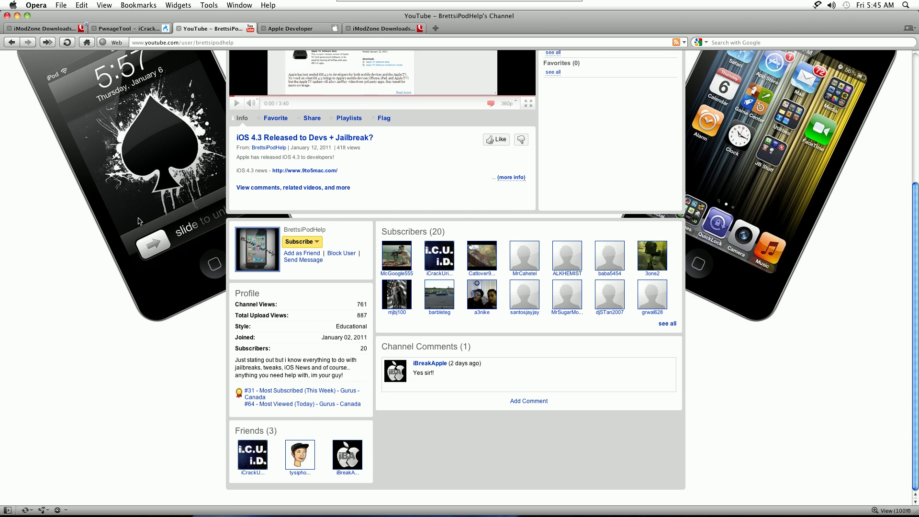
scroll(121, 218, up, 1)
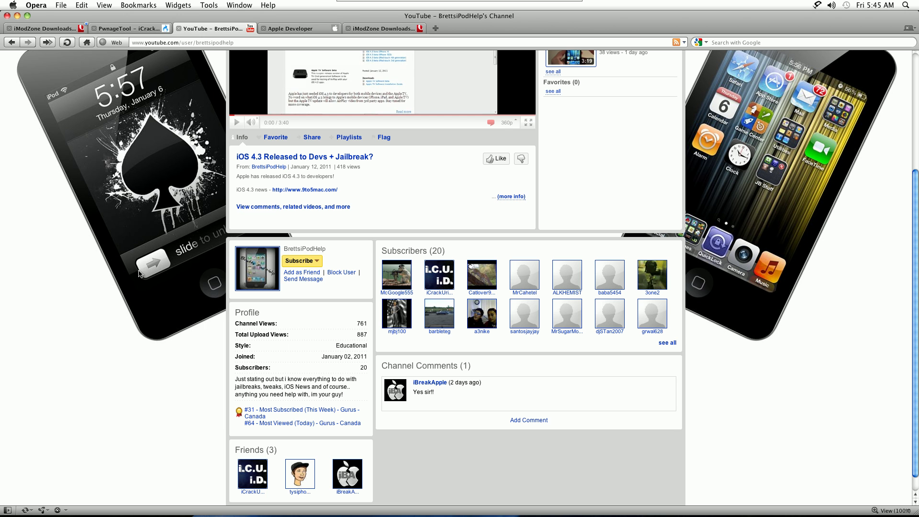
scroll(139, 272, up, 5)
scroll(138, 274, up, 4)
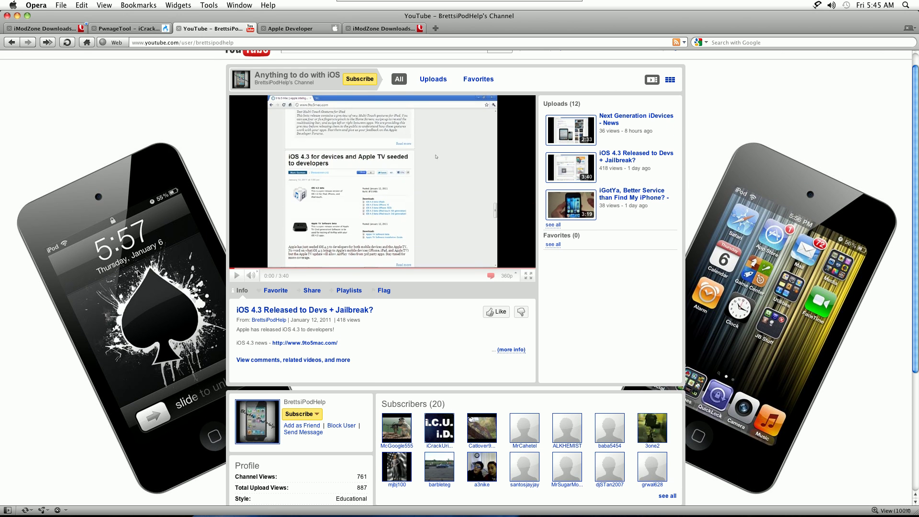